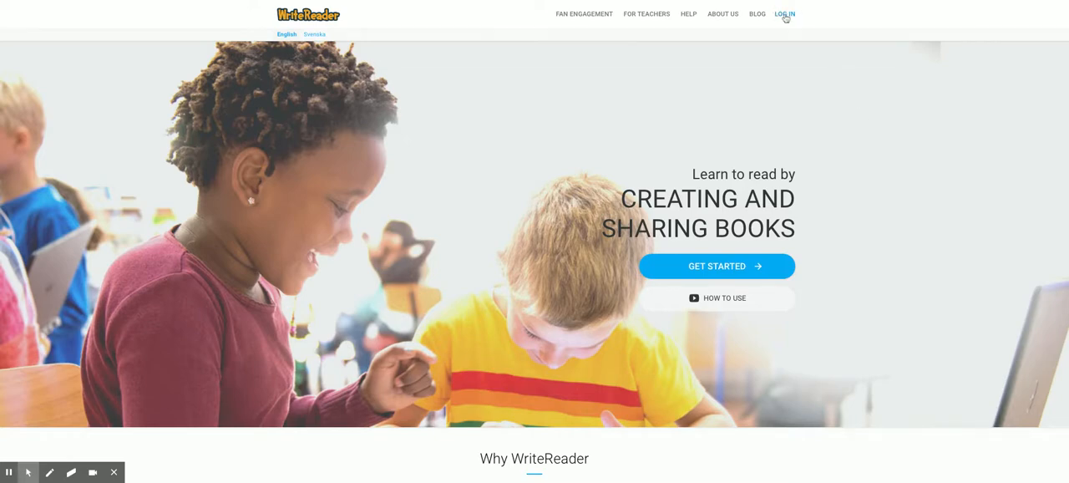
- Open the login page and view the educator login form before returning to the student login
{"action": "left_click", "coordinate": [785, 15]}
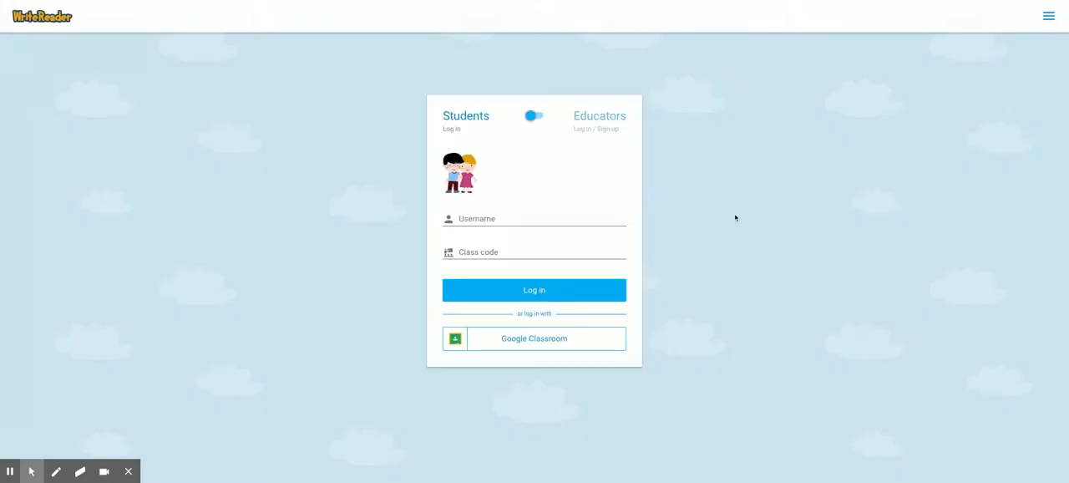
{"action": "left_click", "coordinate": [534, 121]}
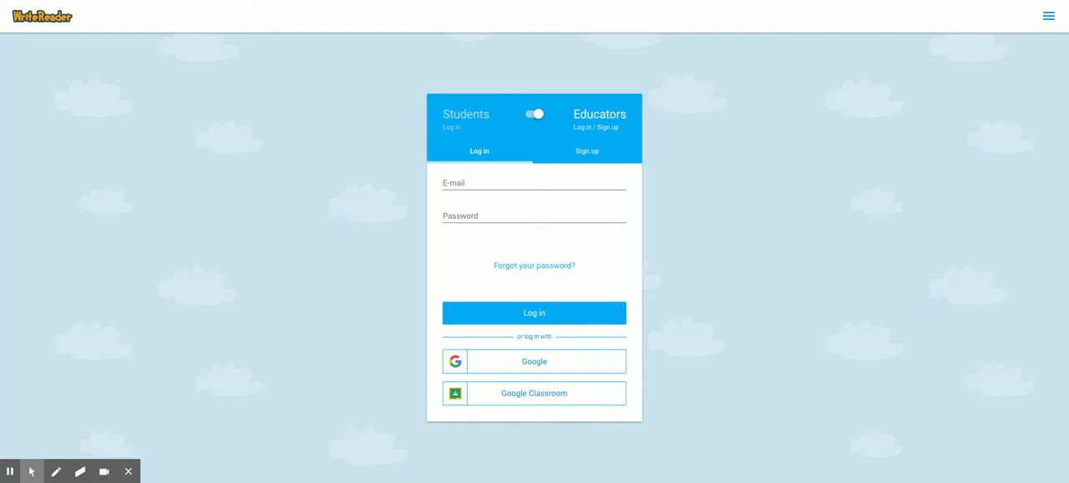
{"action": "left_click", "coordinate": [536, 115]}
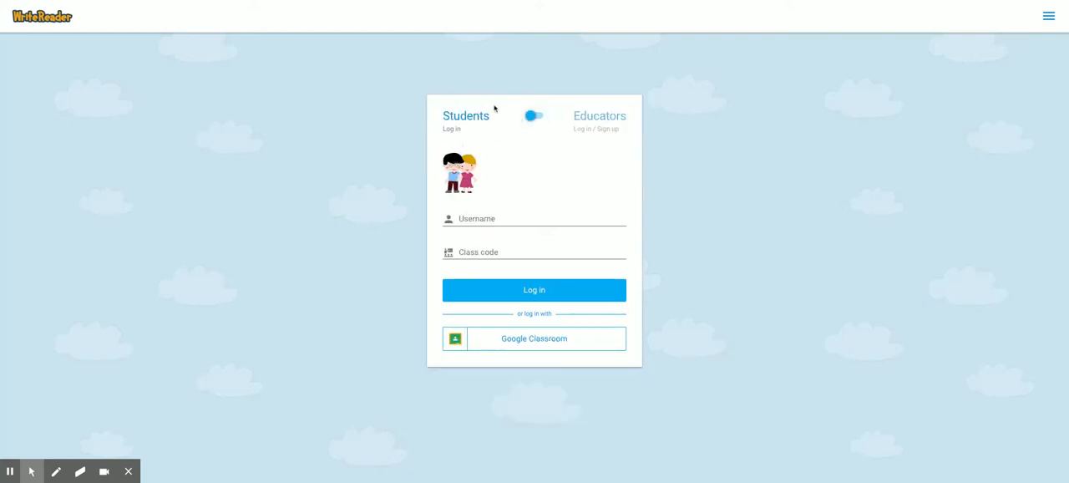
- Log in as a student with the student's username and the class code
{"action": "left_click", "coordinate": [475, 217]}
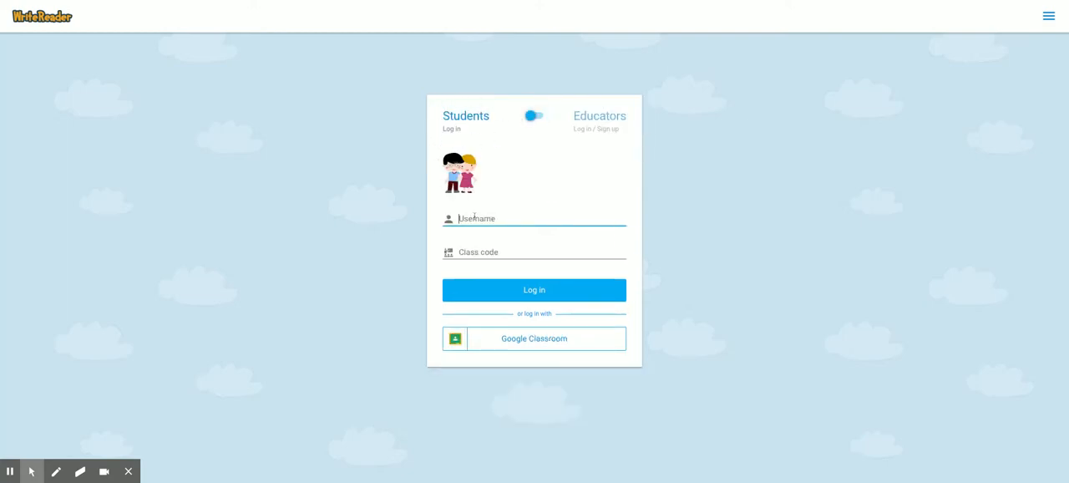
{"action": "type", "text": "jennifer"}
{"action": "key", "text": "Tab"}
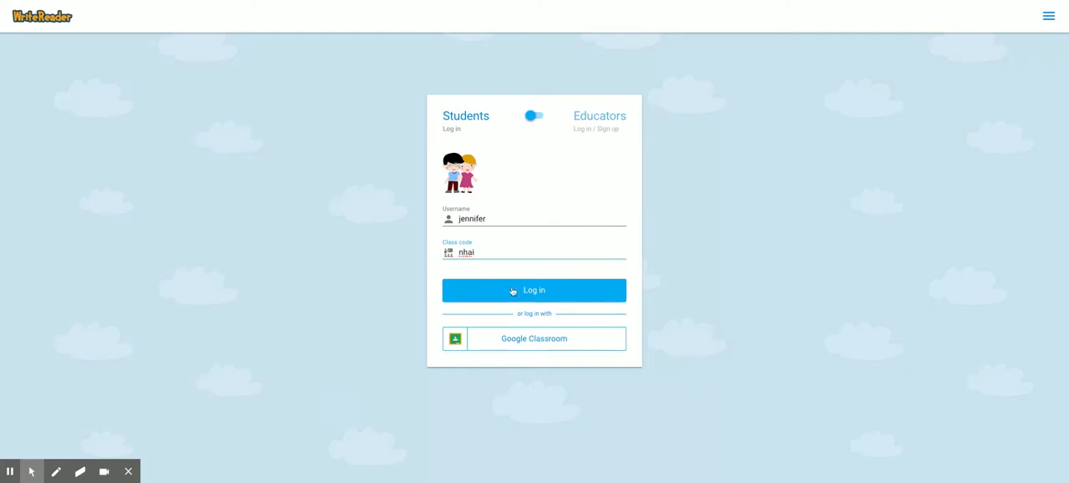
{"action": "left_click", "coordinate": [511, 291]}
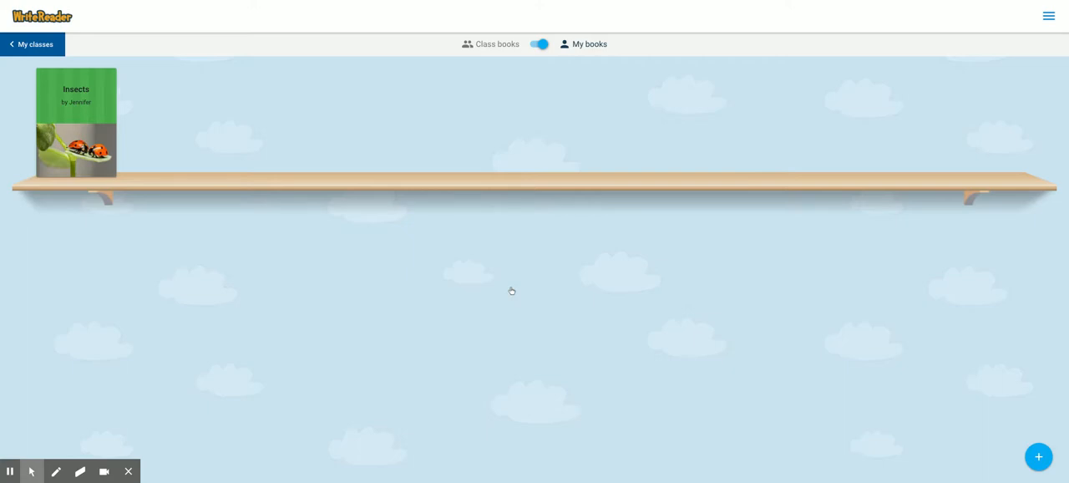
- View the shared class books and return to the personal bookshelf
{"action": "left_click", "coordinate": [541, 44]}
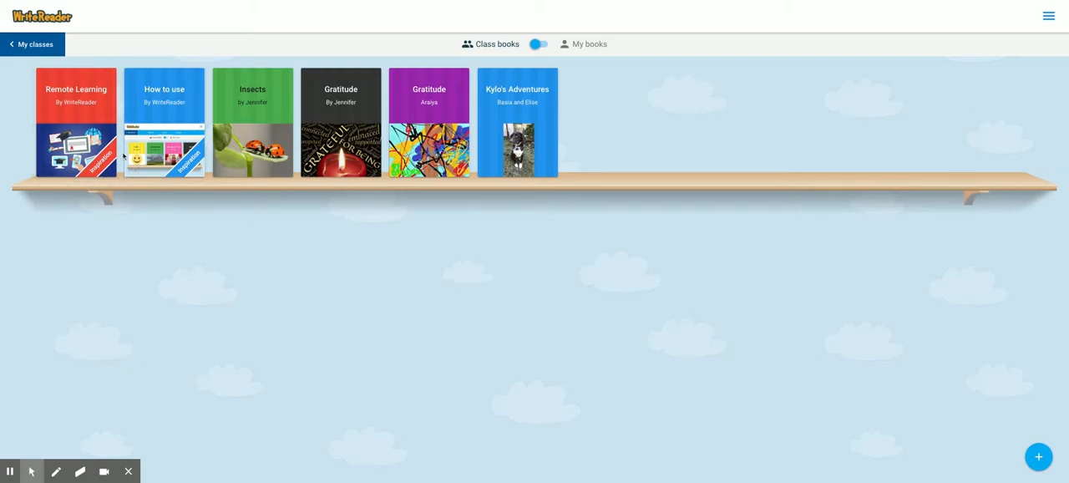
{"action": "left_click", "coordinate": [538, 45]}
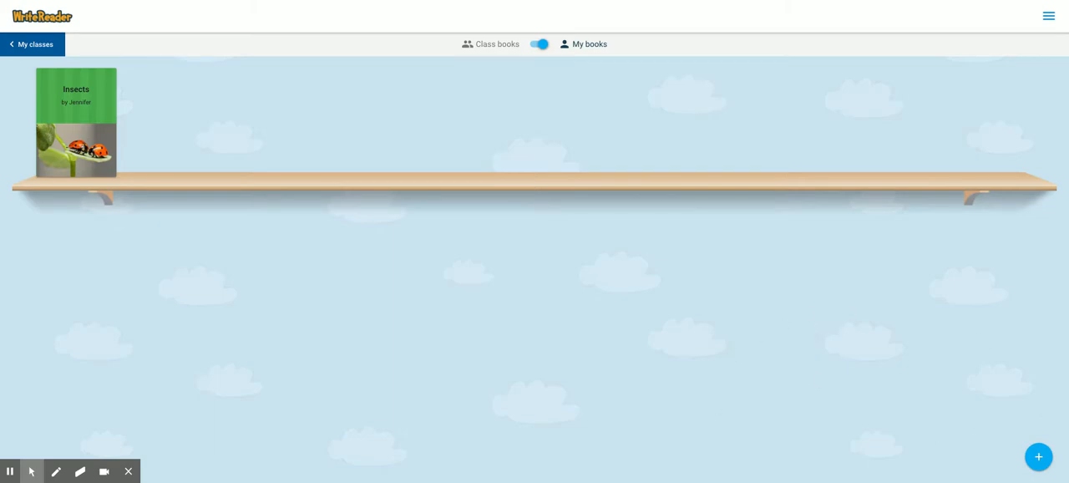
- Create a new book with an orange cover, titled "Insects" and with the author's first name in the author line
{"action": "left_click", "coordinate": [1038, 457]}
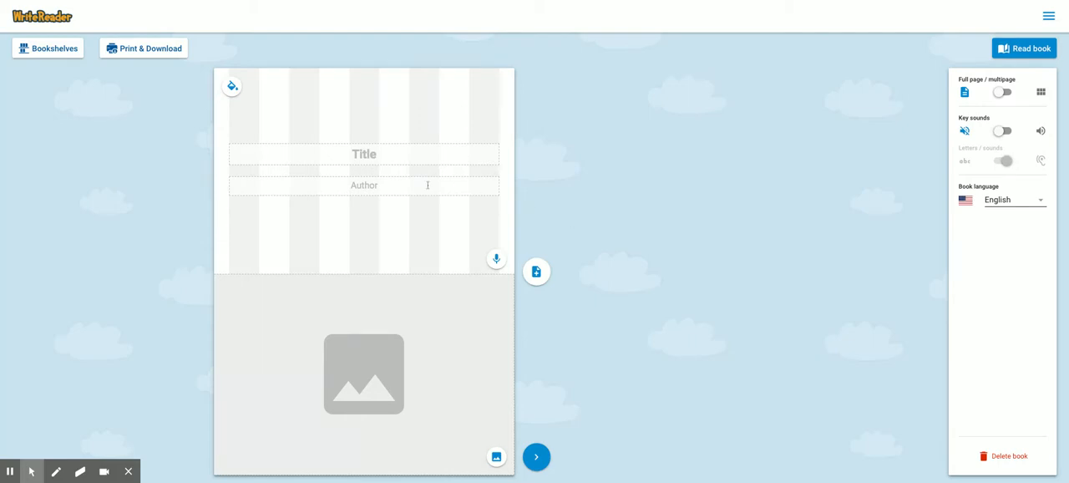
{"action": "left_click", "coordinate": [343, 153]}
{"action": "type", "text": "Insects"}
{"action": "left_click", "coordinate": [361, 186]}
{"action": "type", "text": "by Jennifer"}
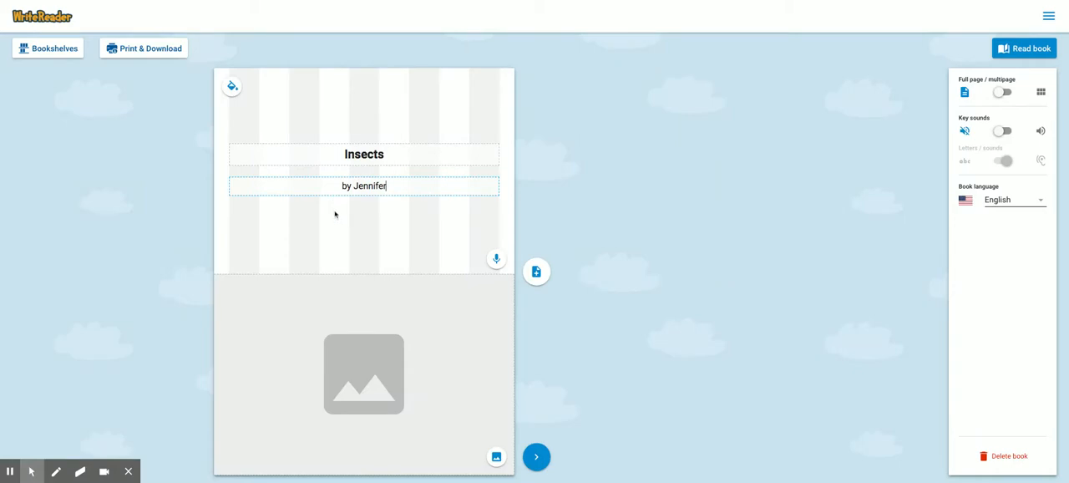
{"action": "left_click", "coordinate": [233, 88]}
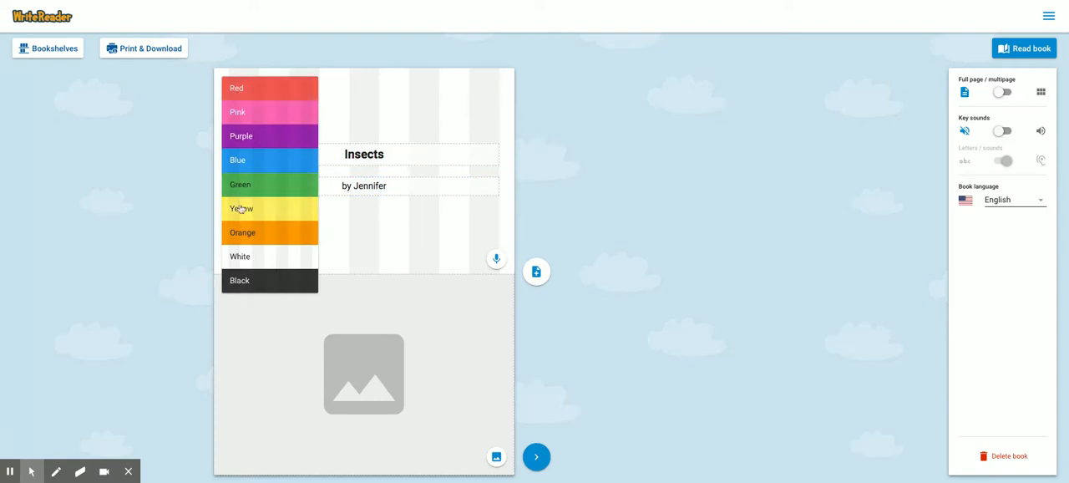
{"action": "left_click", "coordinate": [245, 234]}
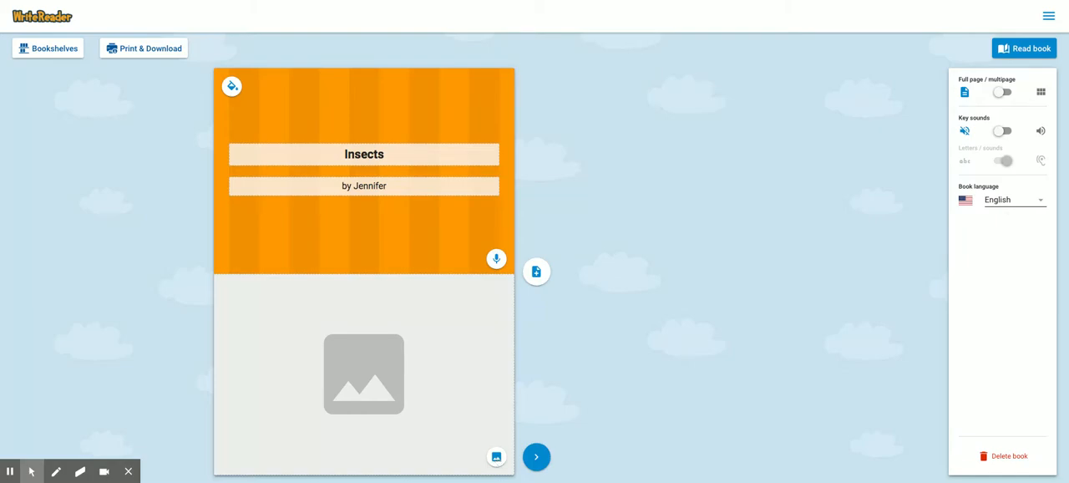
- Start adding a cover image and browse several image bank categories, ending with the vehicle pictures
{"action": "left_click", "coordinate": [496, 456]}
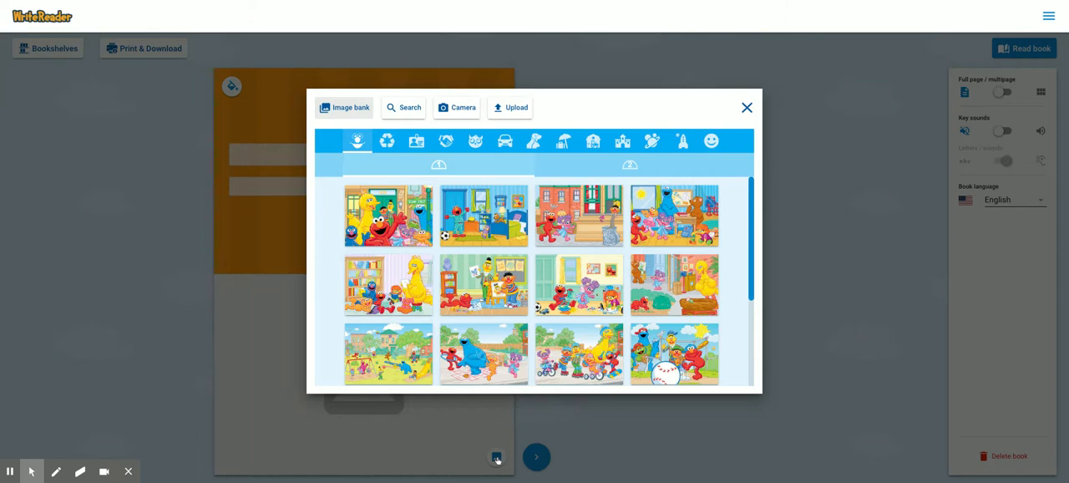
{"action": "left_click", "coordinate": [387, 147]}
{"action": "left_click", "coordinate": [416, 144]}
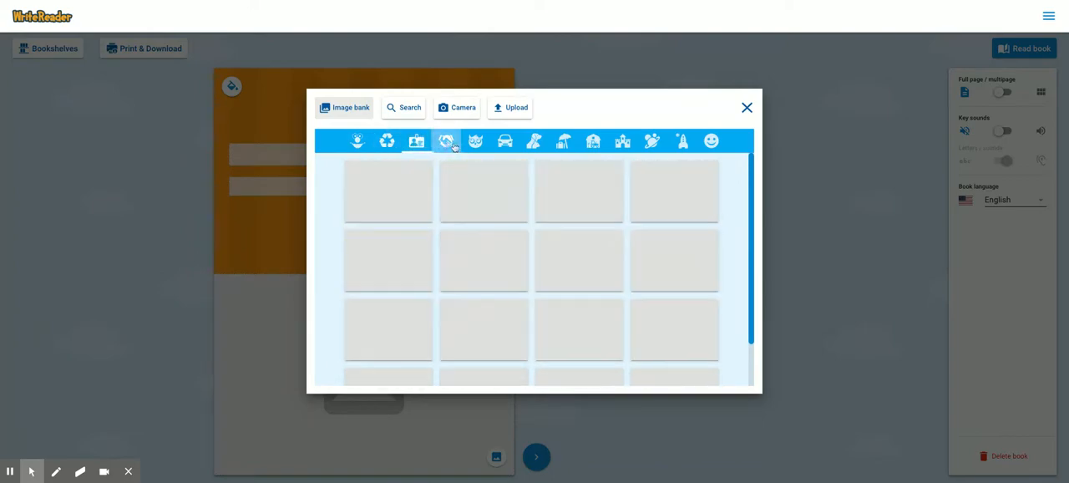
{"action": "left_click", "coordinate": [454, 147]}
{"action": "left_click", "coordinate": [476, 144]}
{"action": "left_click", "coordinate": [504, 144]}
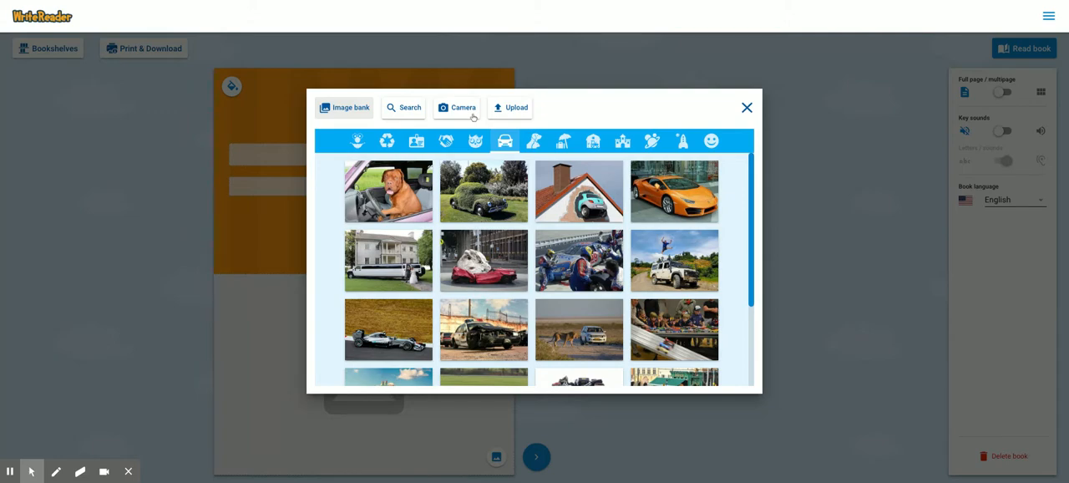
- Search the online image library for "insects"
{"action": "left_click", "coordinate": [402, 114]}
{"action": "left_click", "coordinate": [392, 148]}
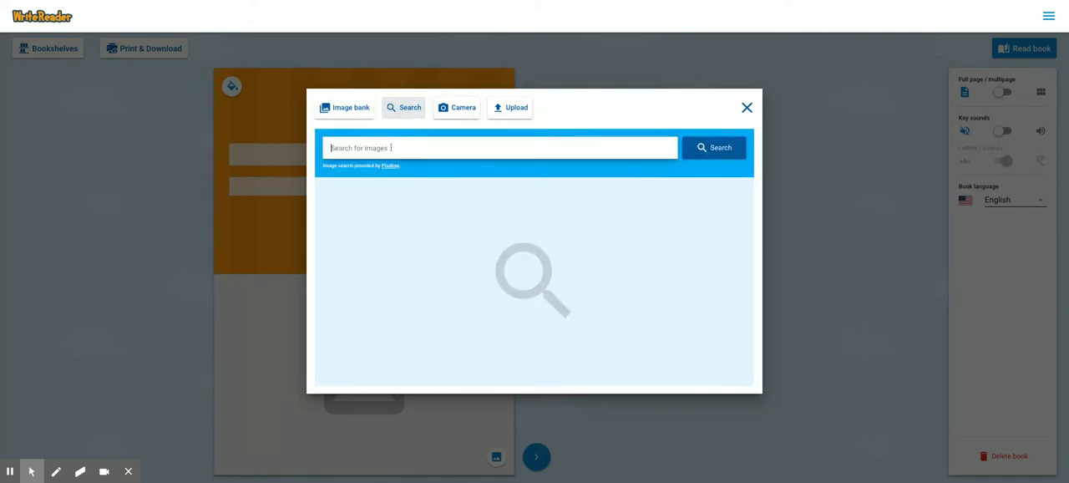
{"action": "type", "text": "insects"}
{"action": "left_click", "coordinate": [712, 158]}
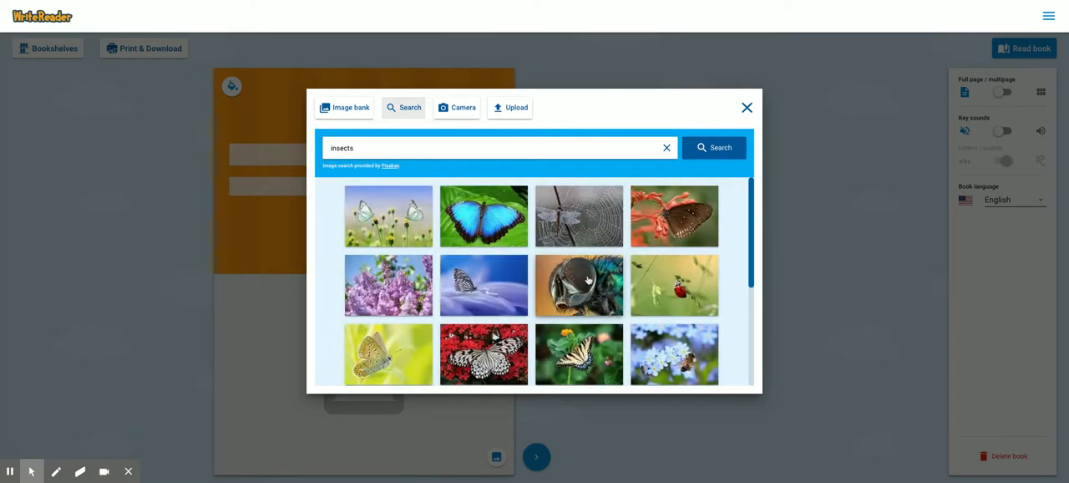
- Load more results, choose the monarch butterfly on purple flowers, adjust its crop slightly and save it as the cover image
{"action": "scroll", "coordinate": [586, 282], "scroll_direction": "down", "scroll_amount": 3}
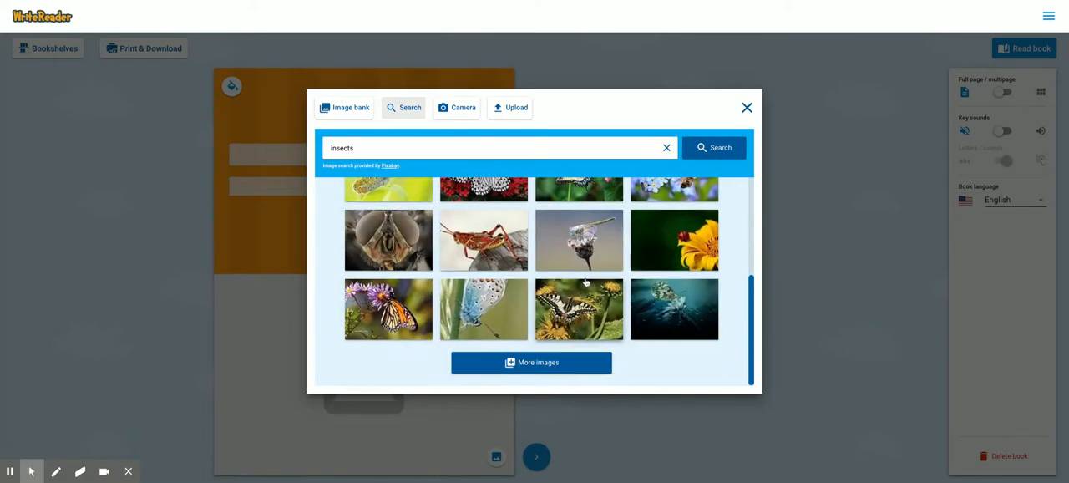
{"action": "left_click", "coordinate": [547, 362]}
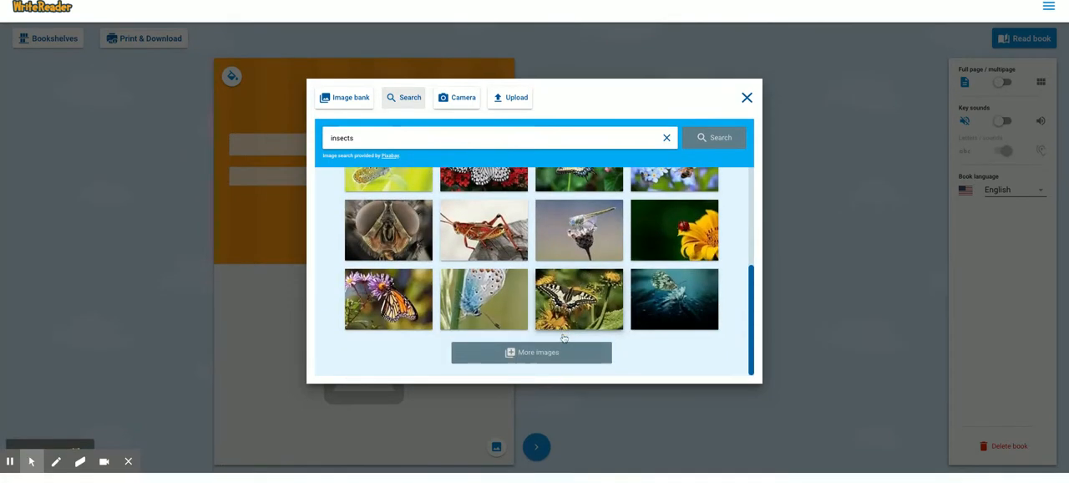
{"action": "scroll", "coordinate": [565, 336], "scroll_direction": "down", "scroll_amount": 5}
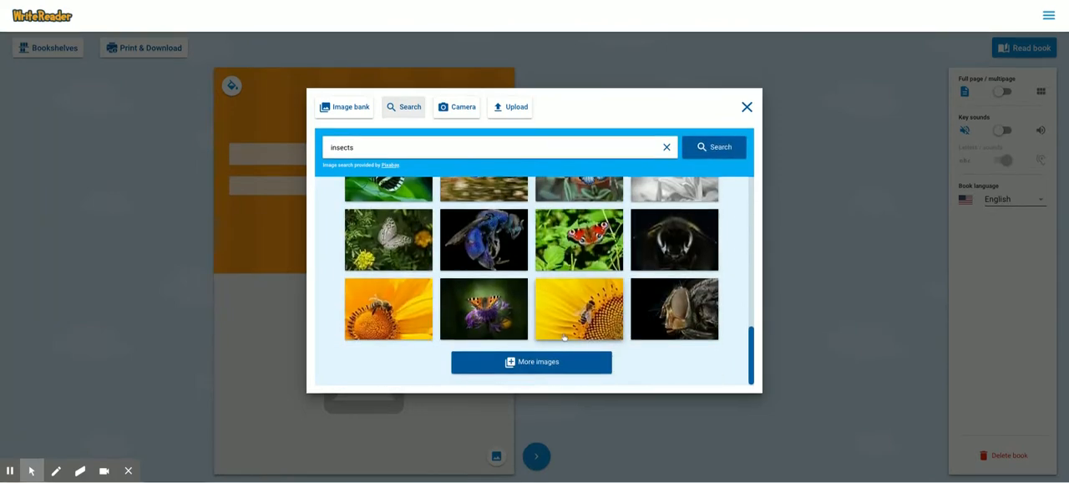
{"action": "left_click", "coordinate": [551, 363]}
{"action": "scroll", "coordinate": [566, 310], "scroll_direction": "down", "scroll_amount": 3}
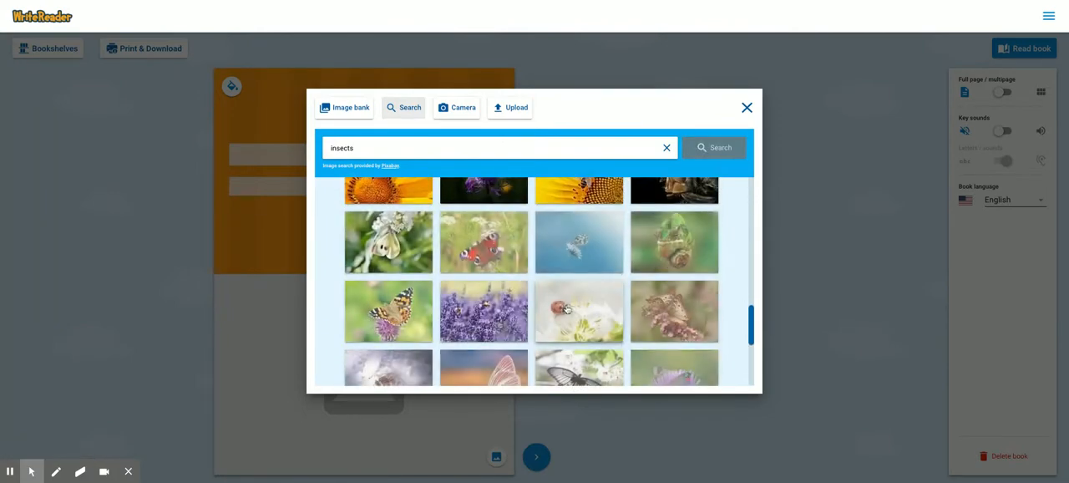
{"action": "scroll", "coordinate": [566, 310], "scroll_direction": "up", "scroll_amount": 5}
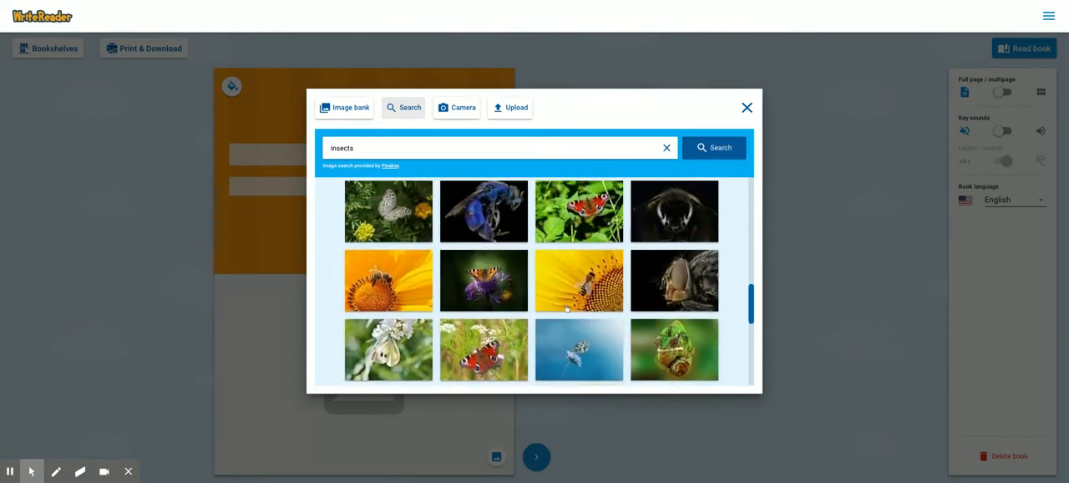
{"action": "scroll", "coordinate": [567, 307], "scroll_direction": "up", "scroll_amount": 5}
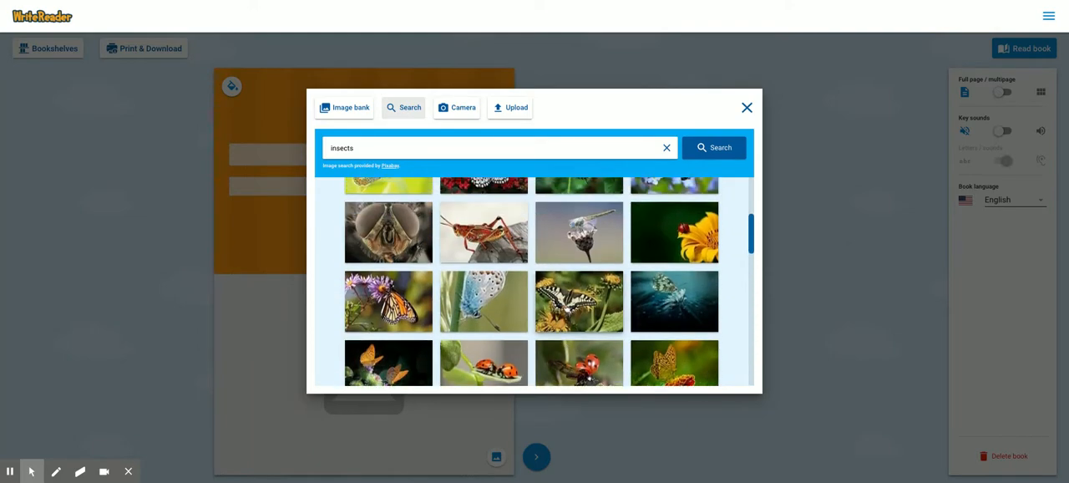
{"action": "left_click", "coordinate": [379, 311]}
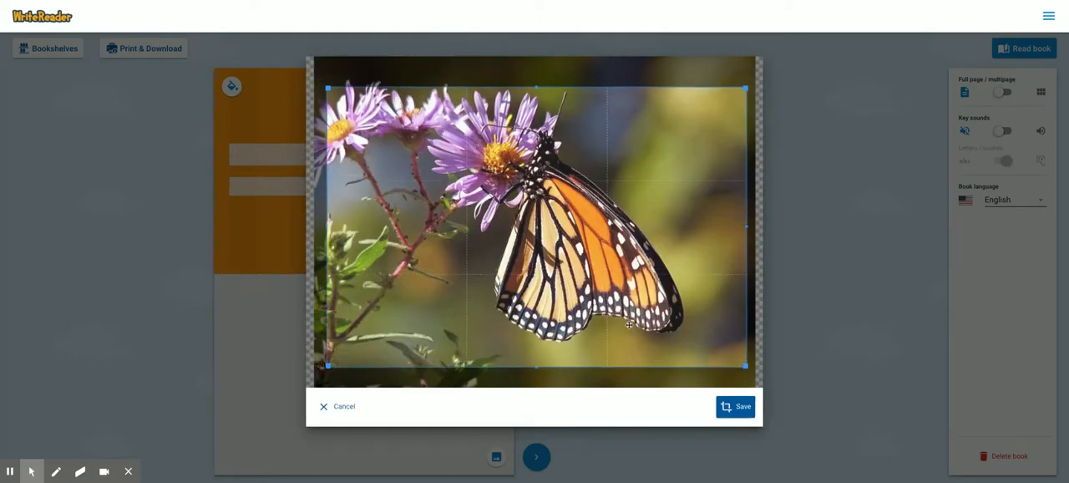
{"action": "mouse_move", "coordinate": [745, 365]}
{"action": "left_mouse_down"}
{"action": "mouse_move", "coordinate": [489, 203]}
{"action": "mouse_move", "coordinate": [745, 366]}
{"action": "left_mouse_up"}
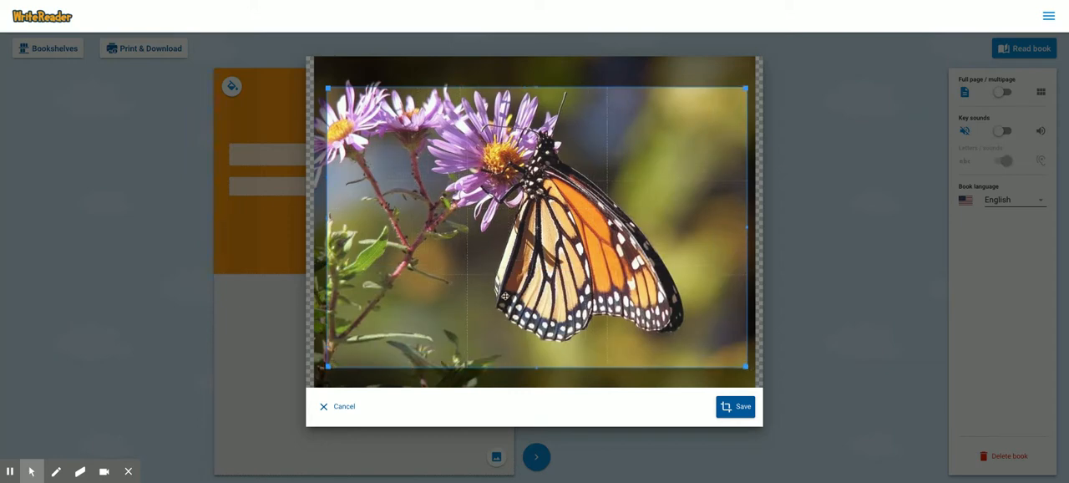
{"action": "mouse_move", "coordinate": [505, 295]}
{"action": "left_mouse_down"}
{"action": "mouse_move", "coordinate": [495, 294]}
{"action": "mouse_move", "coordinate": [503, 287]}
{"action": "left_mouse_up"}
{"action": "left_click", "coordinate": [740, 409]}
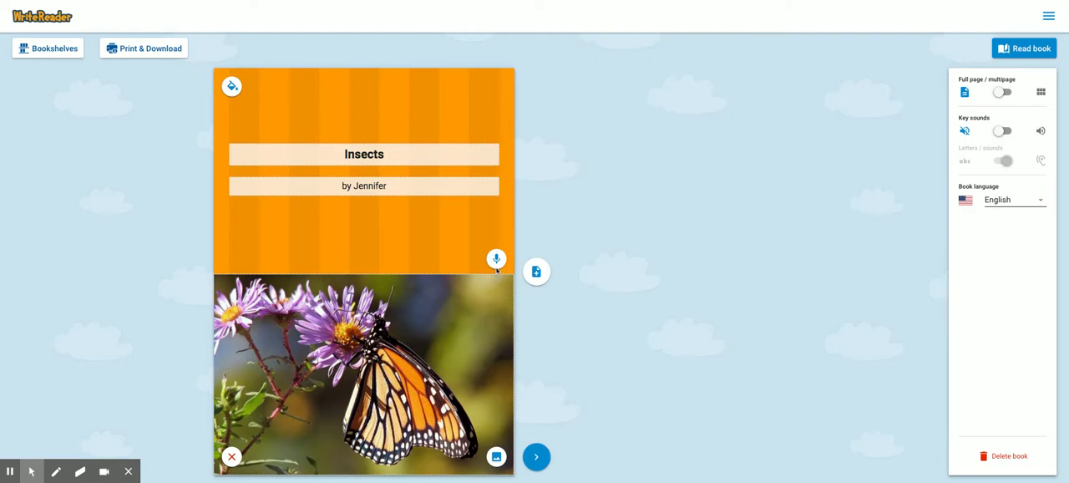
- Record and save a voice narration for the cover, and play it back
{"action": "left_click", "coordinate": [497, 260]}
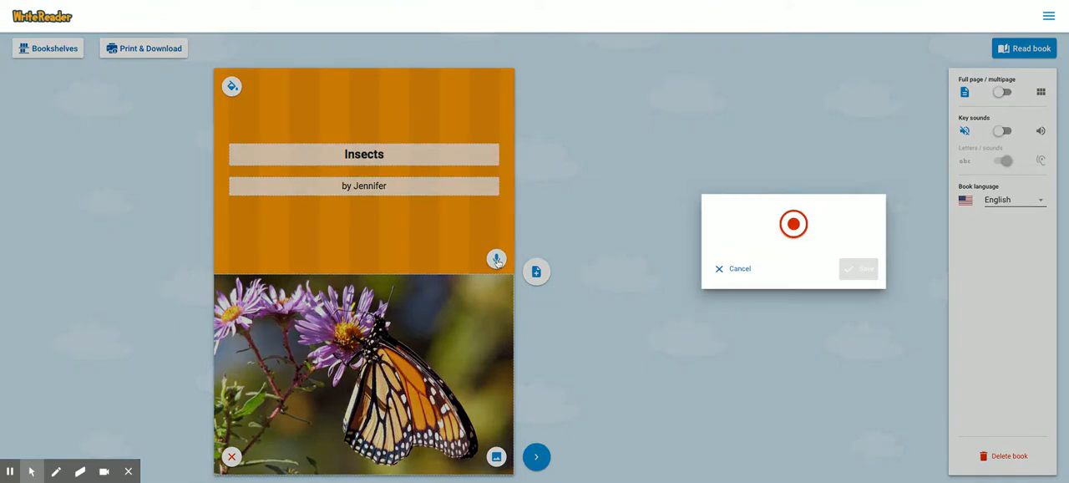
{"action": "left_click", "coordinate": [794, 225]}
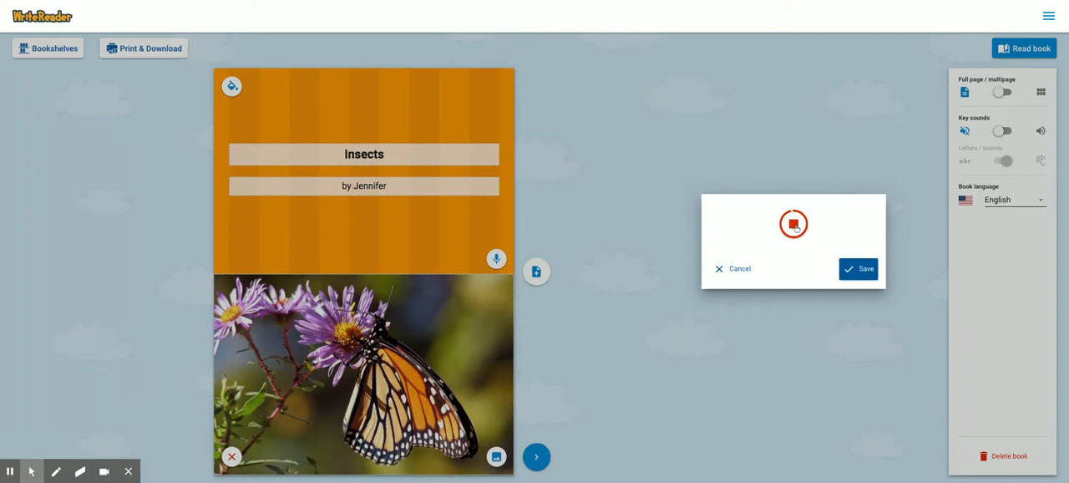
{"action": "left_click", "coordinate": [867, 275]}
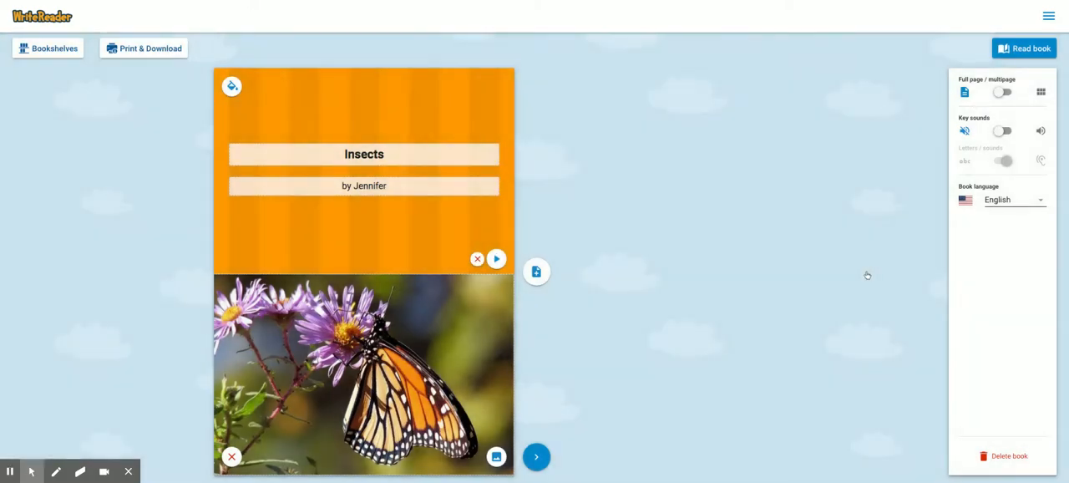
{"action": "left_click", "coordinate": [498, 261]}
- Add a new page after the cover and enable key sounds for writing its text
{"action": "left_click", "coordinate": [536, 274]}
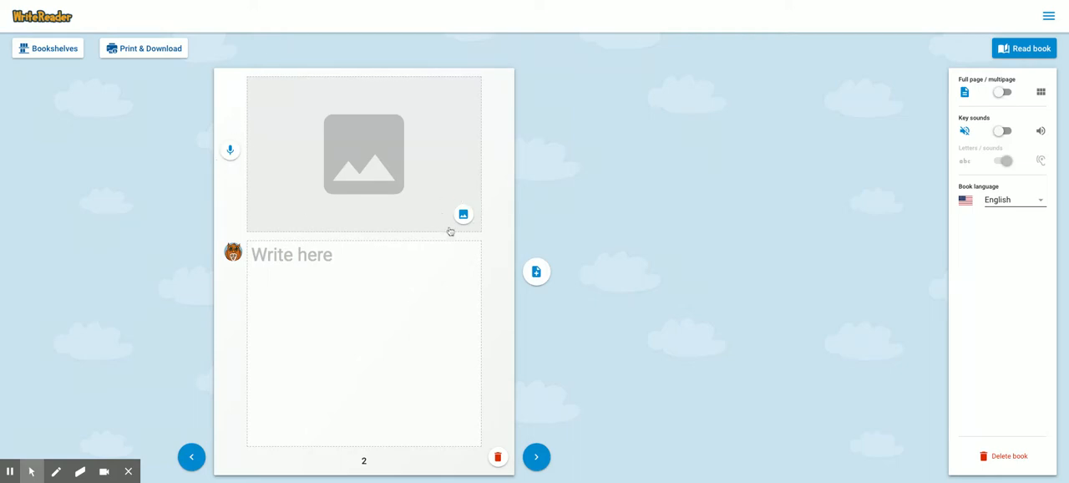
{"action": "left_click", "coordinate": [341, 255]}
{"action": "left_click", "coordinate": [1000, 132]}
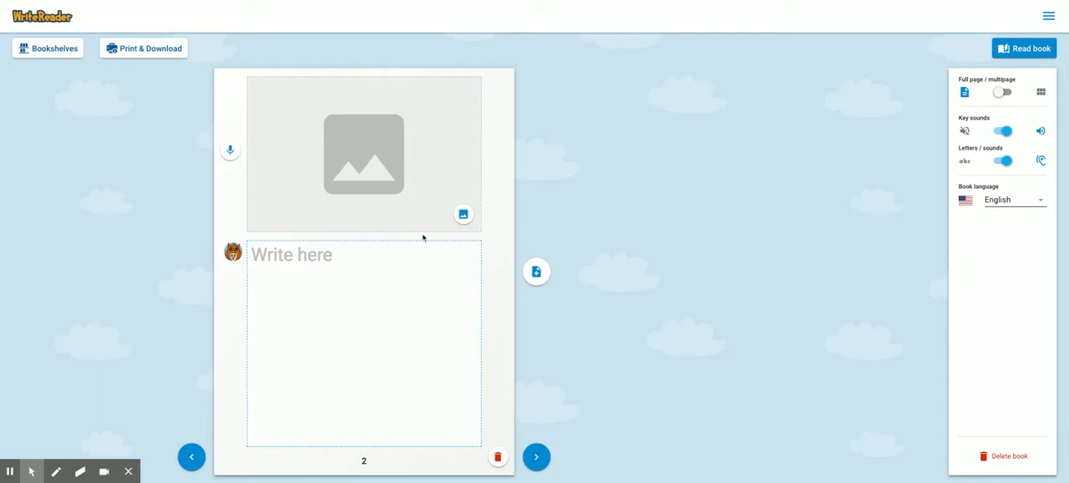
- Add the blue butterfly on green leaves from the "insects" image search to page 2 and save its crop
{"action": "left_click", "coordinate": [463, 214]}
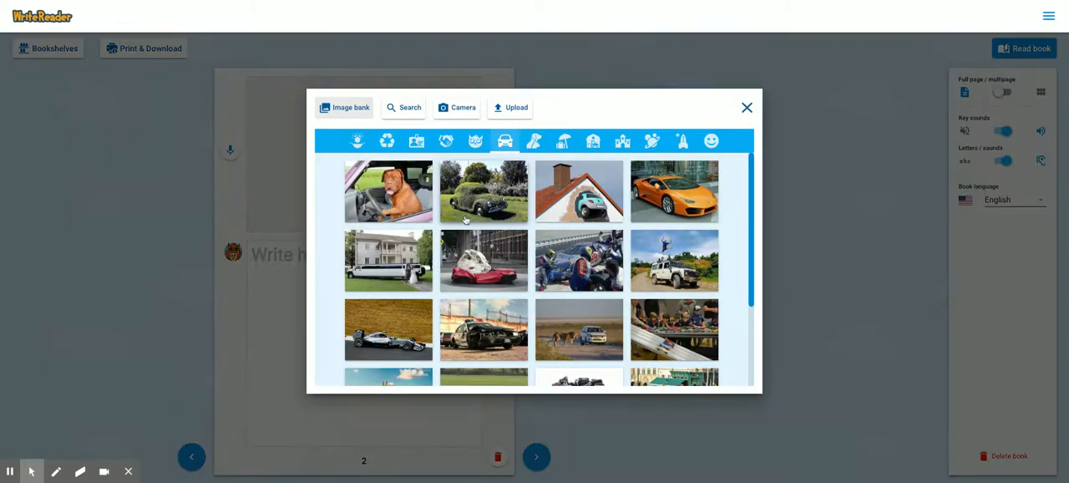
{"action": "left_click", "coordinate": [399, 112]}
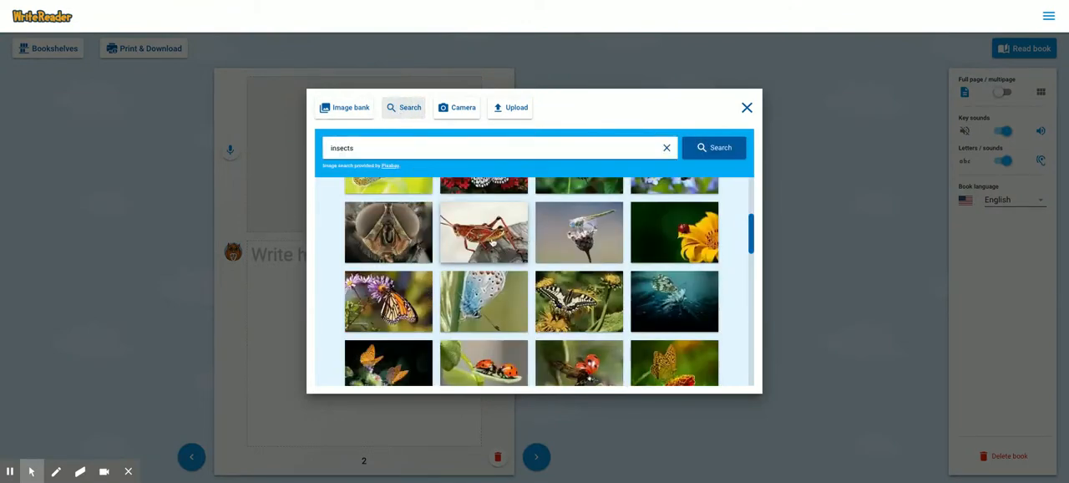
{"action": "scroll", "coordinate": [492, 242], "scroll_direction": "up", "scroll_amount": 3}
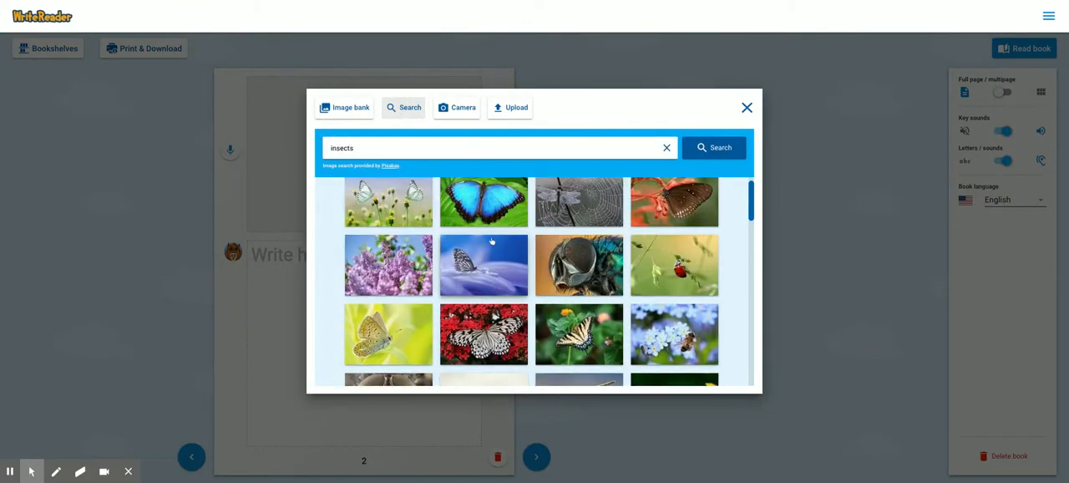
{"action": "left_click", "coordinate": [490, 209]}
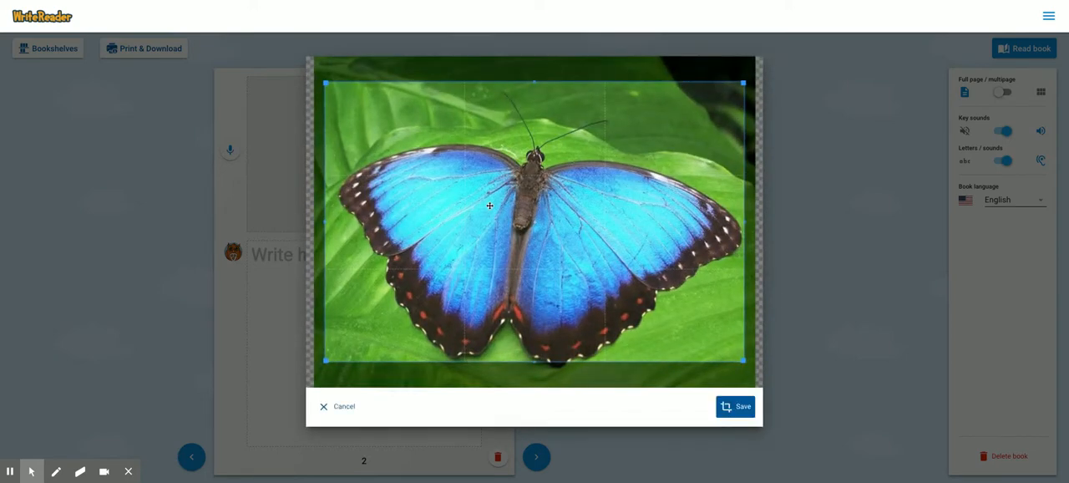
{"action": "left_click", "coordinate": [739, 409]}
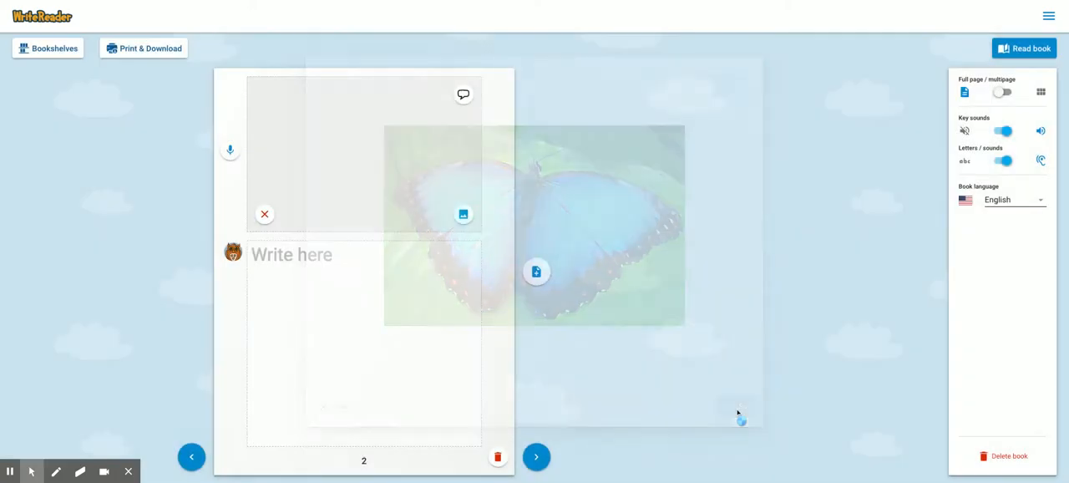
- Write "This is a blue butterfly." on page 2, and record and save a voice narration for the page
{"action": "left_click", "coordinate": [311, 259]}
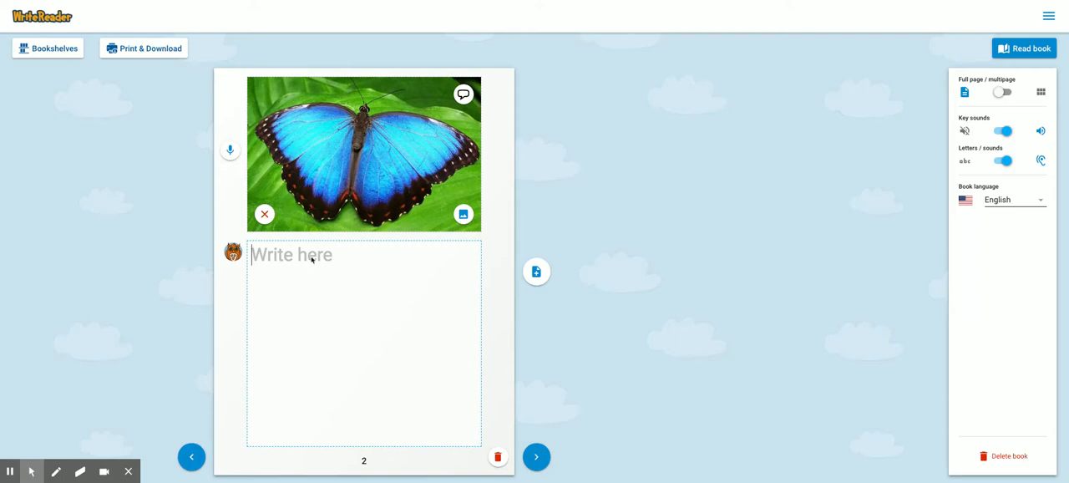
{"action": "type", "text": "T"}
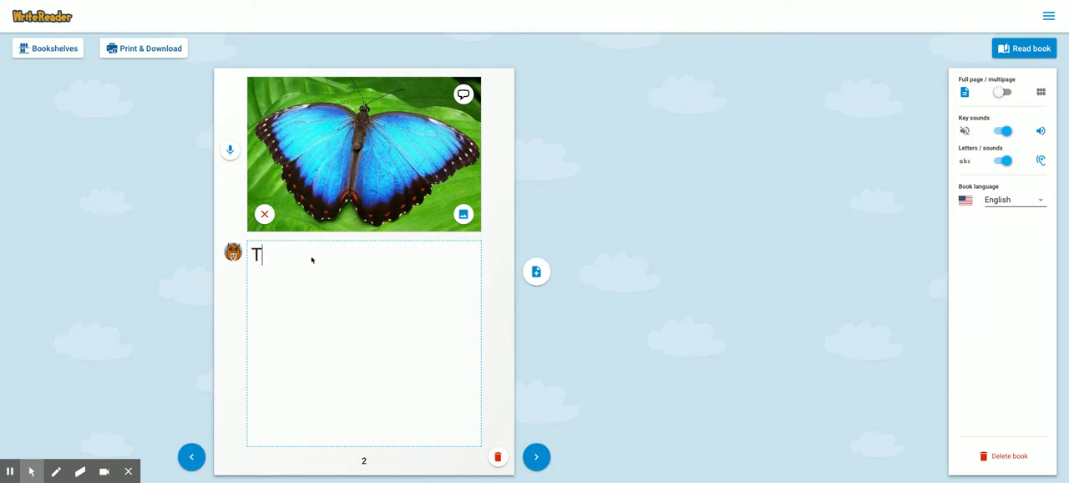
{"action": "type", "text": "his is a"}
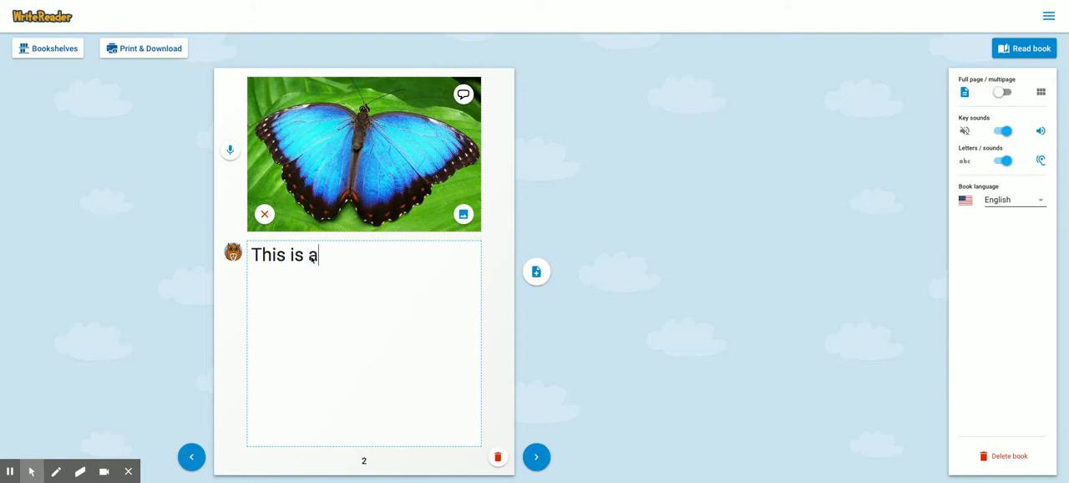
{"action": "type", "text": " blue b"}
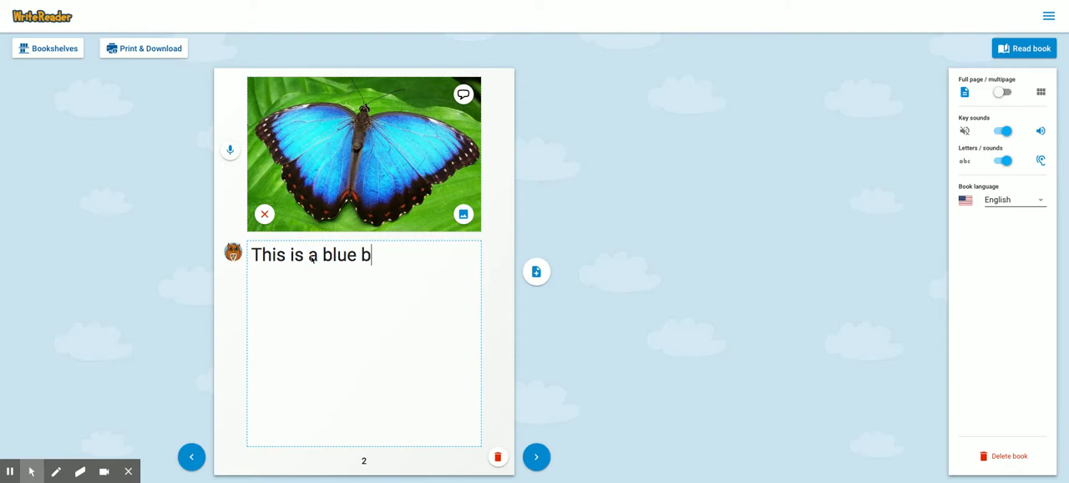
{"action": "type", "text": "utterfly."}
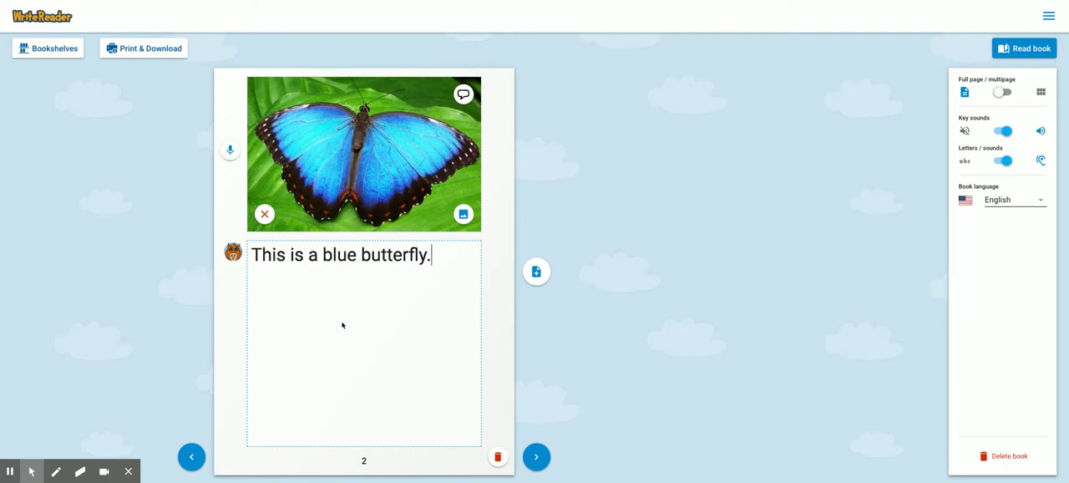
{"action": "left_click", "coordinate": [230, 151]}
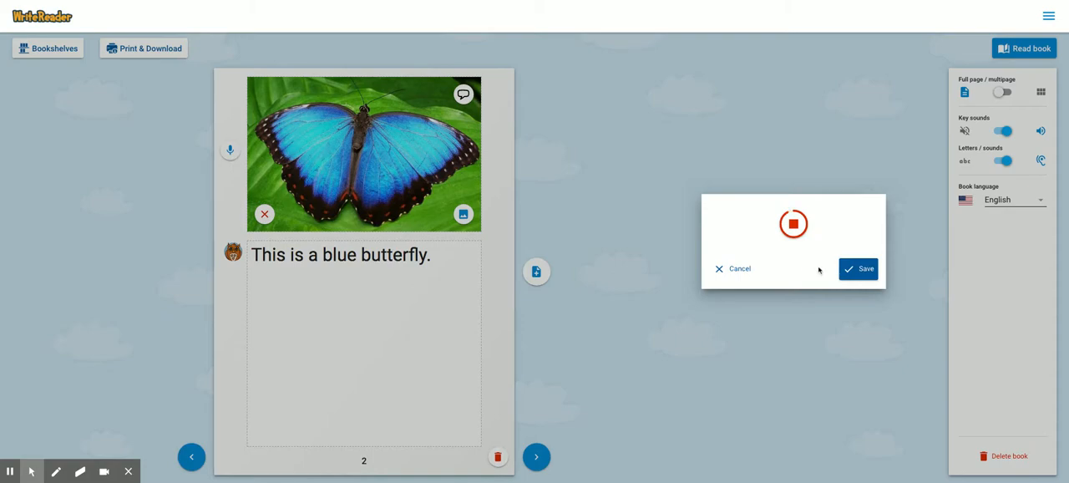
{"action": "left_click", "coordinate": [863, 271]}
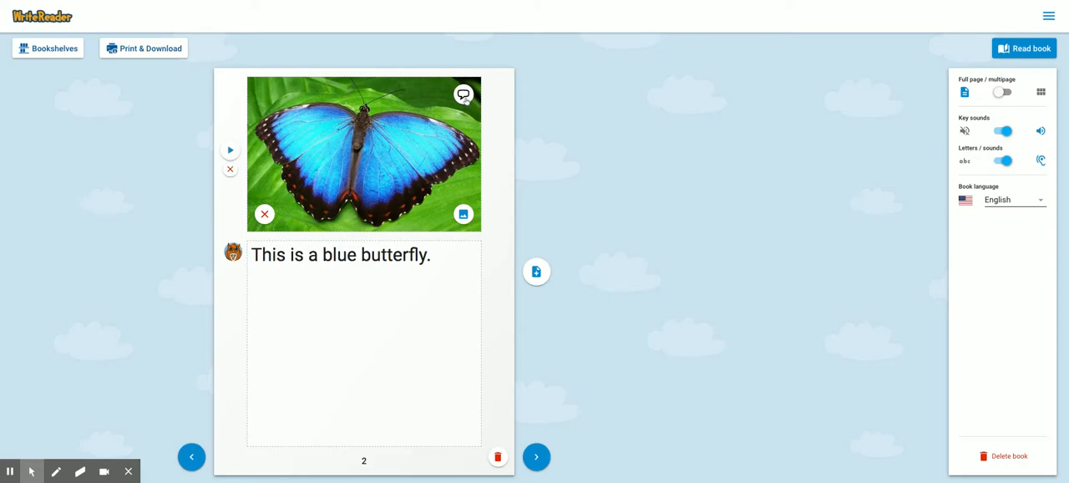
- Add a thought bubble reading "I love spring!" to the butterfly image on page 2 and save it
{"action": "left_click", "coordinate": [464, 95]}
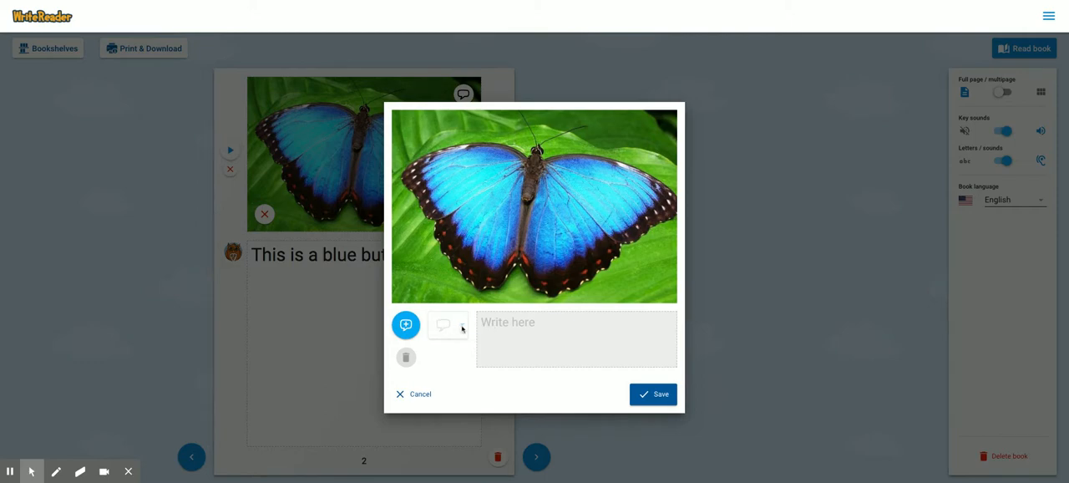
{"action": "left_click", "coordinate": [411, 326]}
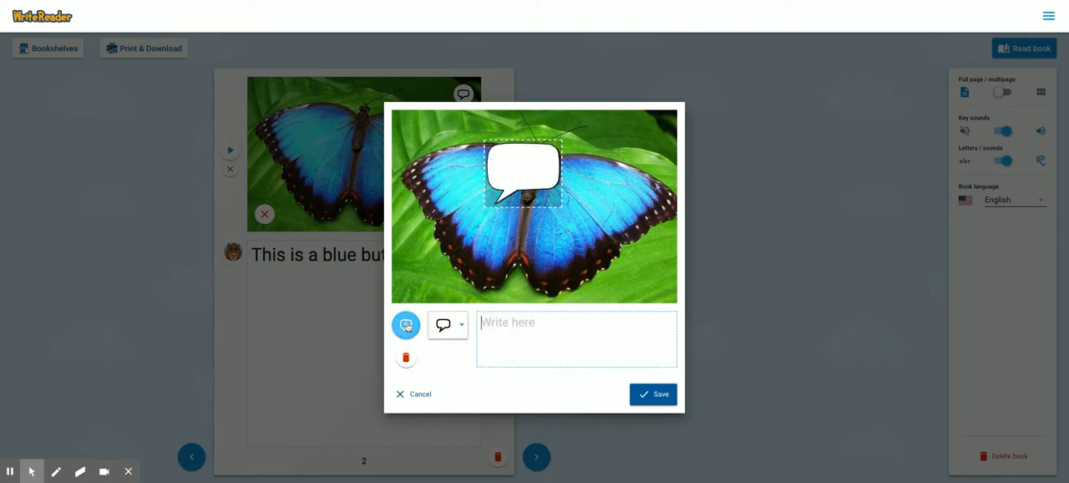
{"action": "left_click", "coordinate": [458, 326]}
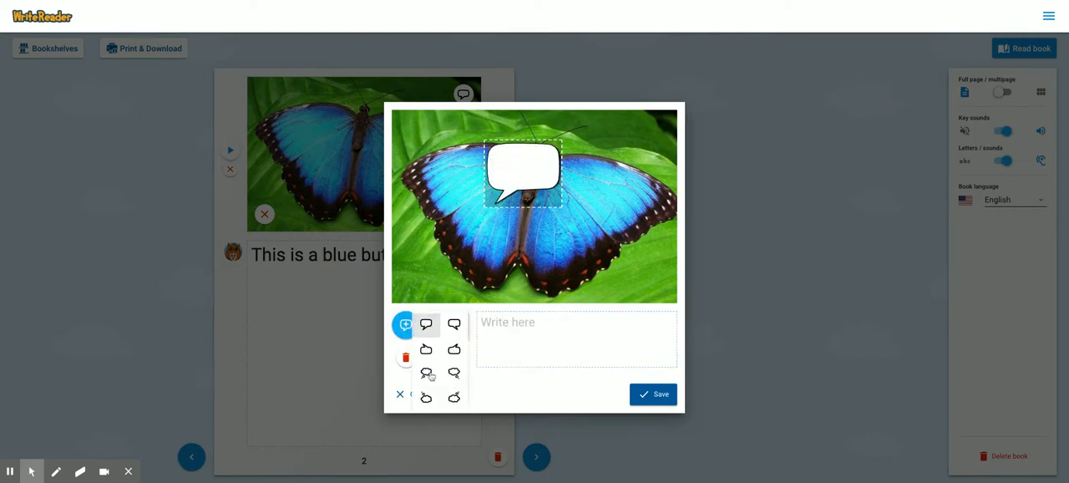
{"action": "left_click", "coordinate": [426, 374]}
{"action": "type", "text": "I"}
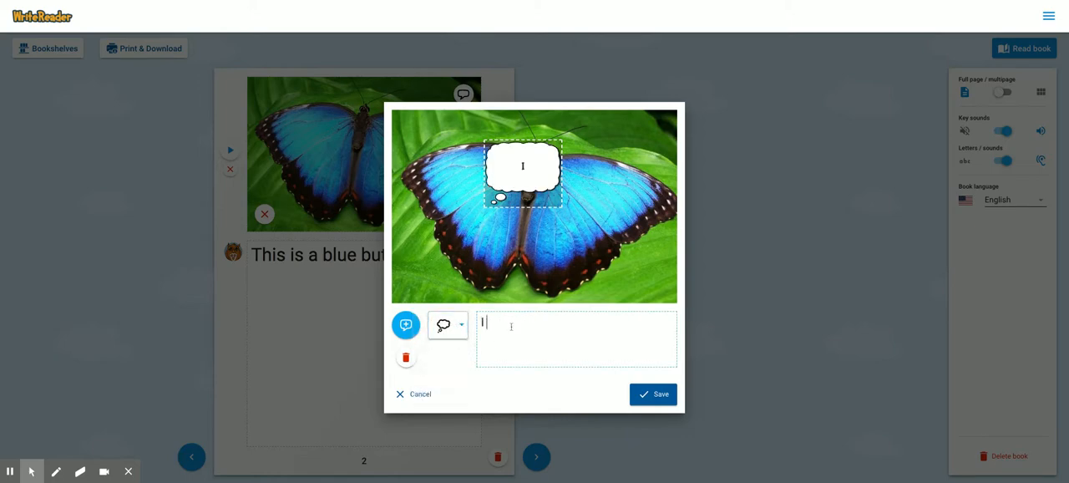
{"action": "type", "text": " love spring"}
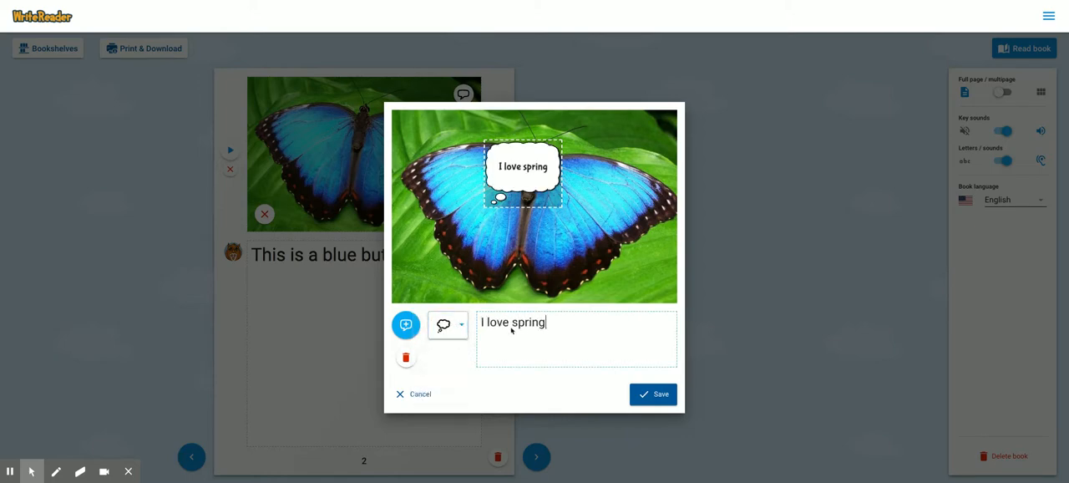
{"action": "type", "text": "!"}
{"action": "left_click", "coordinate": [655, 394]}
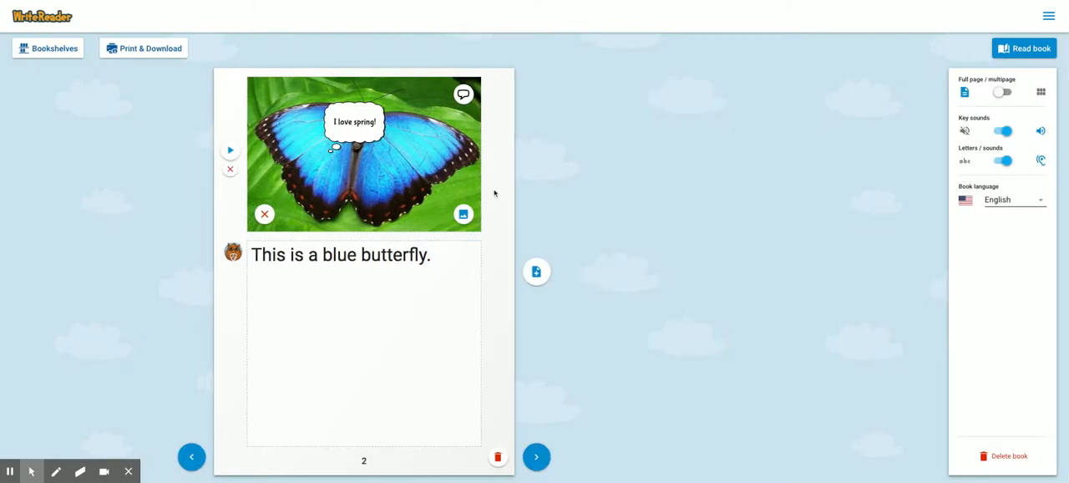
- Page through the book to review its front and back covers, ending on page 2
{"action": "left_click", "coordinate": [538, 457]}
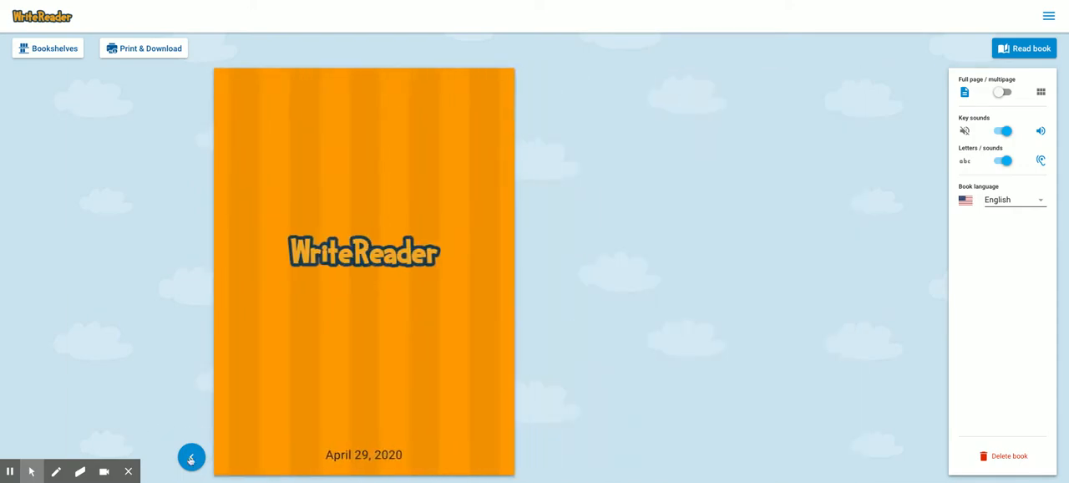
{"action": "left_click", "coordinate": [191, 458]}
{"action": "left_click", "coordinate": [537, 457]}
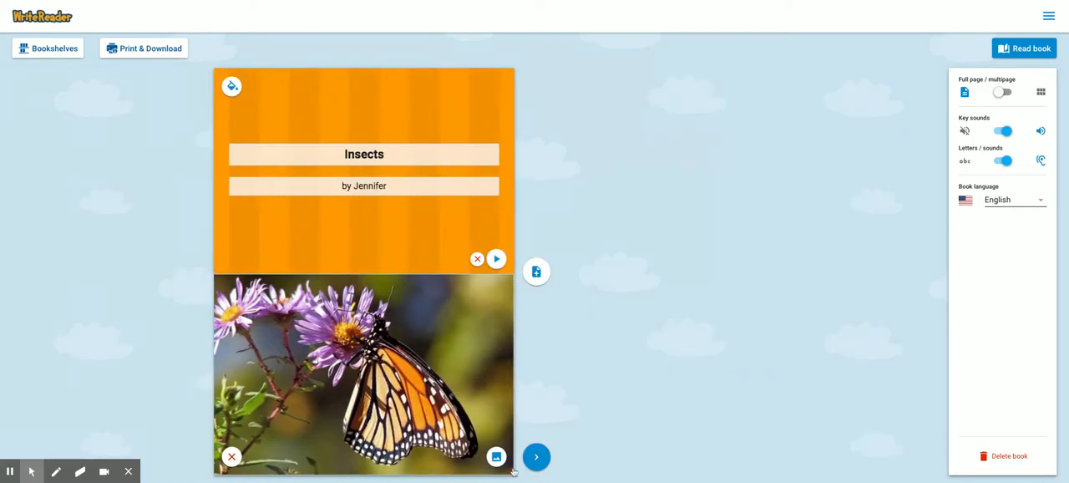
{"action": "left_click", "coordinate": [536, 456]}
{"action": "left_click", "coordinate": [537, 455]}
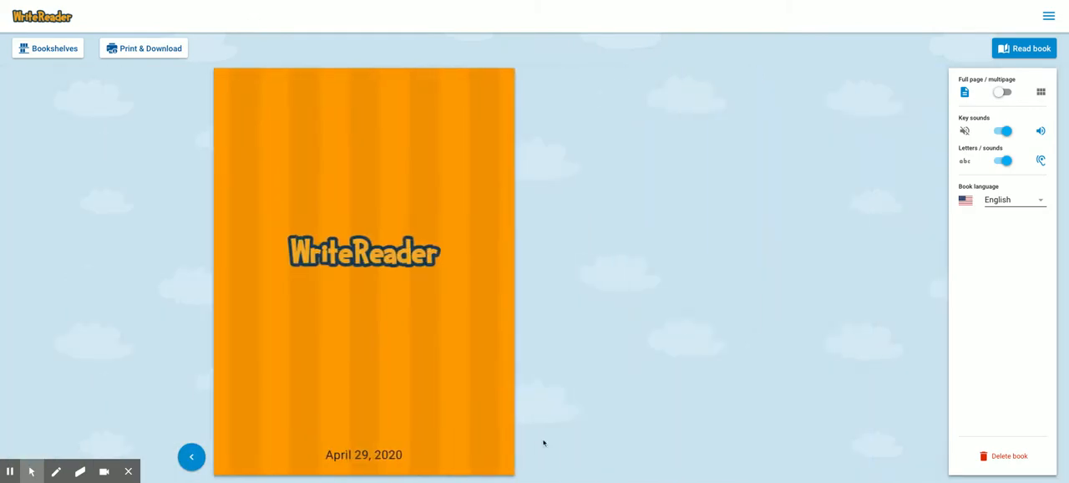
{"action": "left_click", "coordinate": [191, 455]}
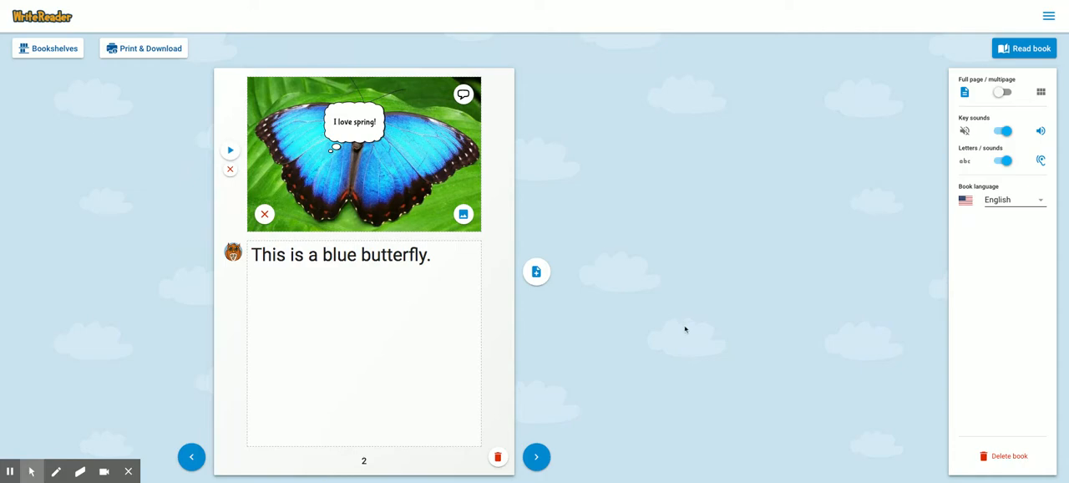
- Go back to the bookshelf, open the orange Insects book for reading and view its print and download options
{"action": "left_click", "coordinate": [48, 50]}
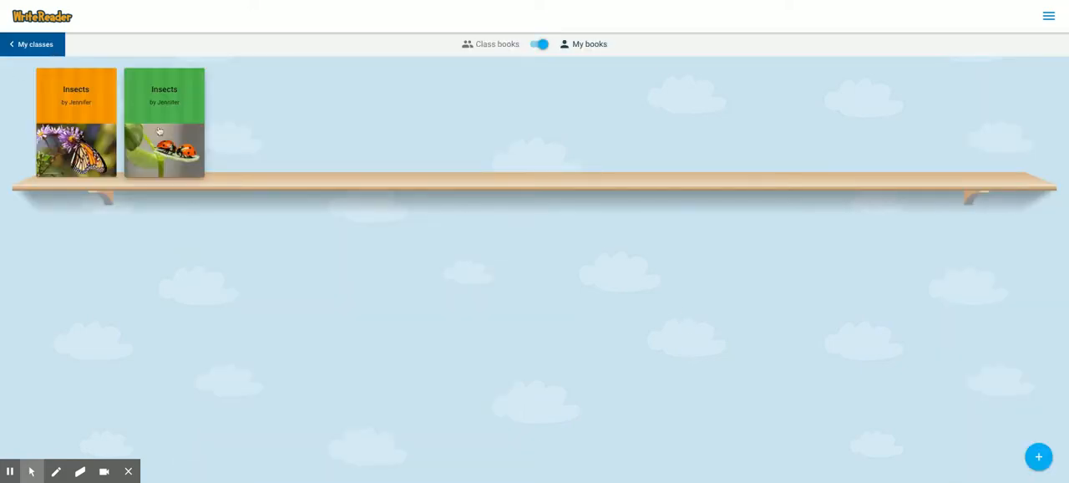
{"action": "left_click", "coordinate": [166, 130]}
{"action": "left_click", "coordinate": [48, 49]}
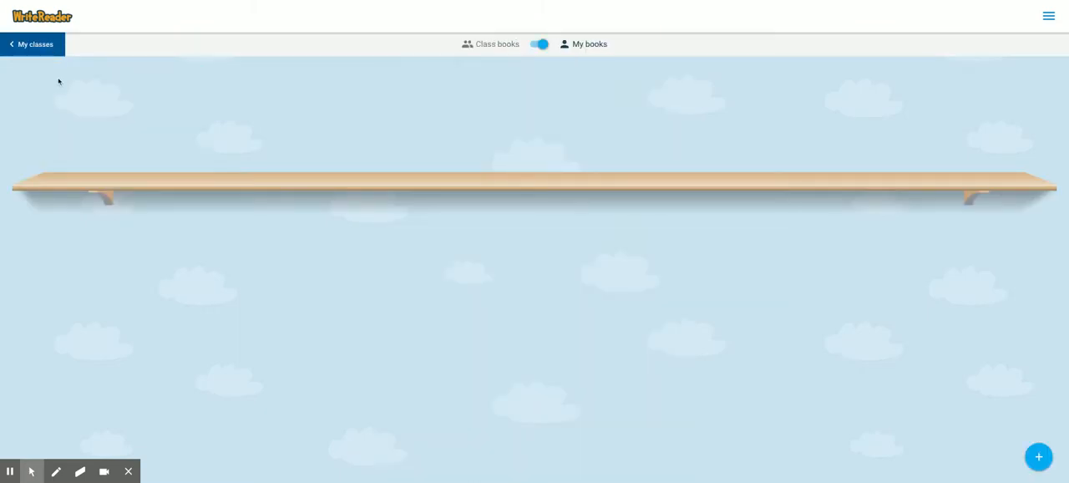
{"action": "left_click", "coordinate": [58, 90]}
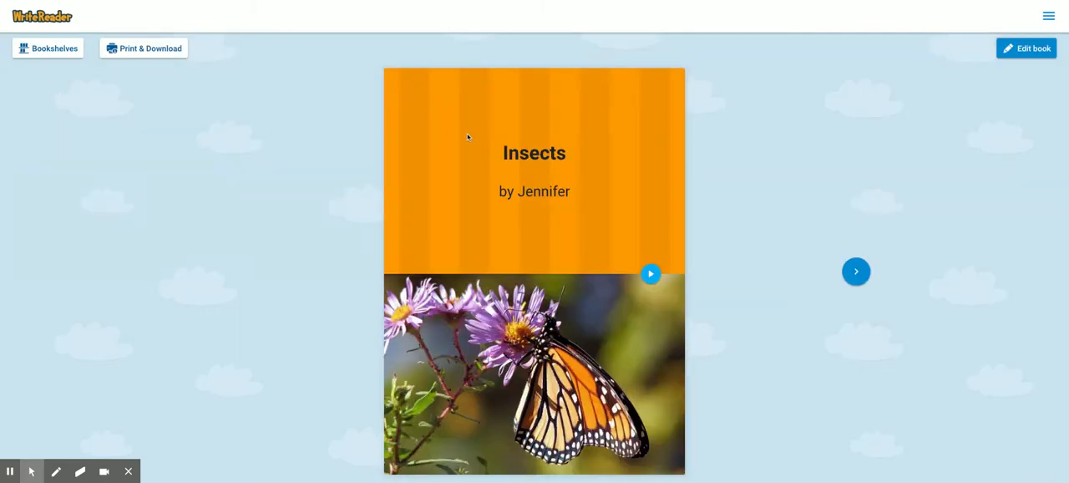
{"action": "left_click", "coordinate": [129, 52]}
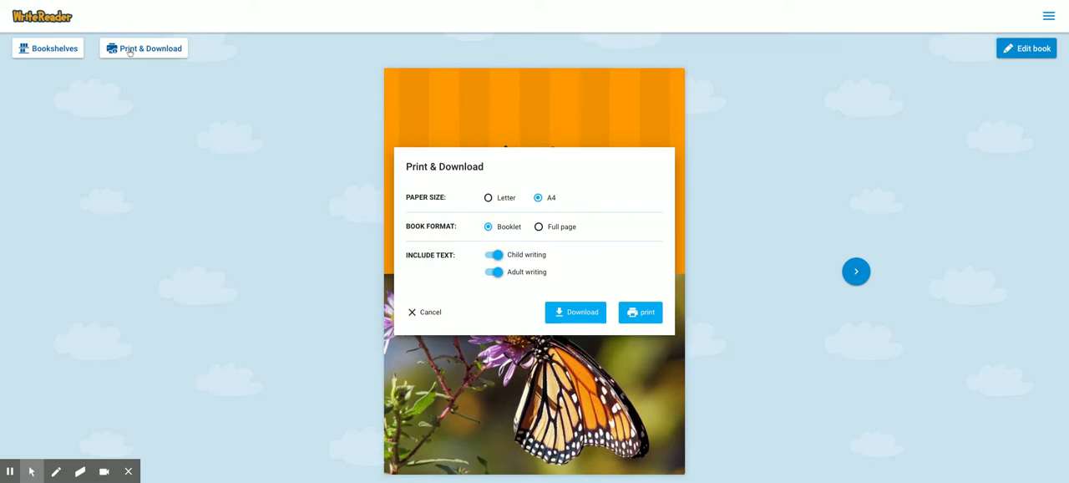
- Return to the bookshelf, open the green Insects book with the ladybugs for editing and go to page 2
{"action": "left_click", "coordinate": [53, 52]}
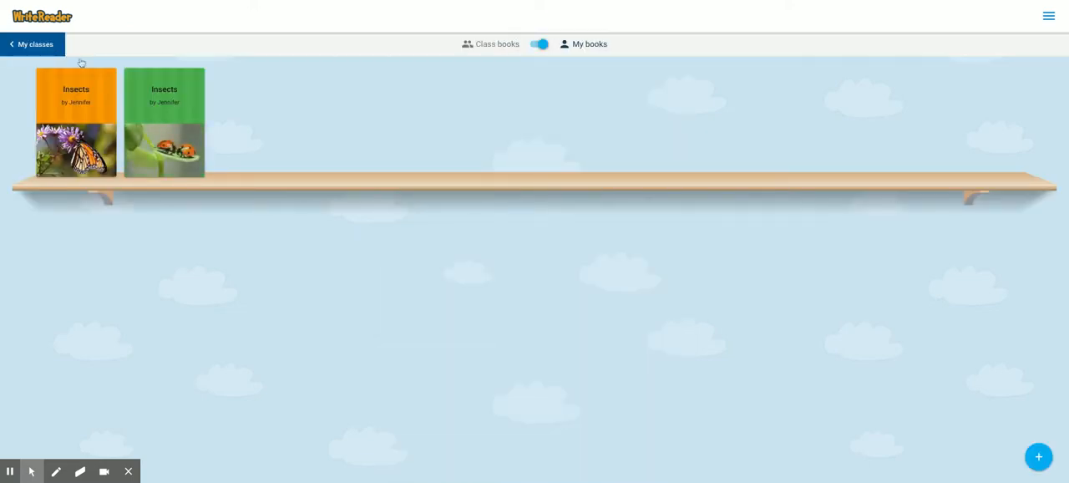
{"action": "left_click", "coordinate": [179, 99]}
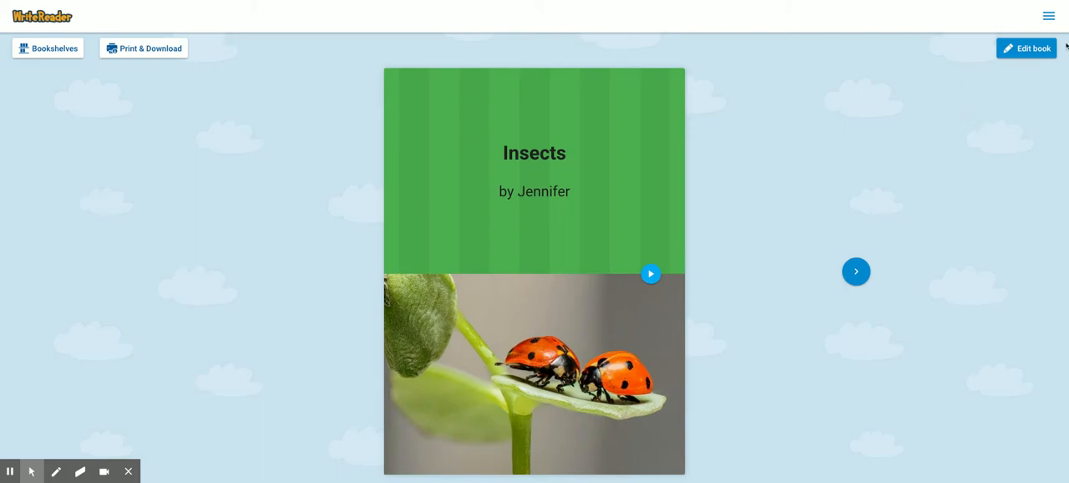
{"action": "left_click", "coordinate": [1015, 48]}
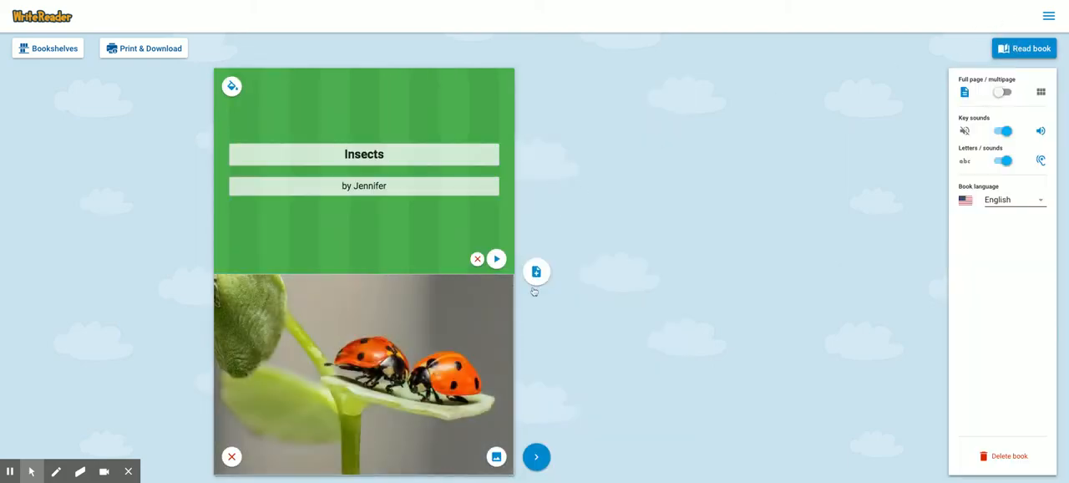
{"action": "left_click", "coordinate": [536, 456]}
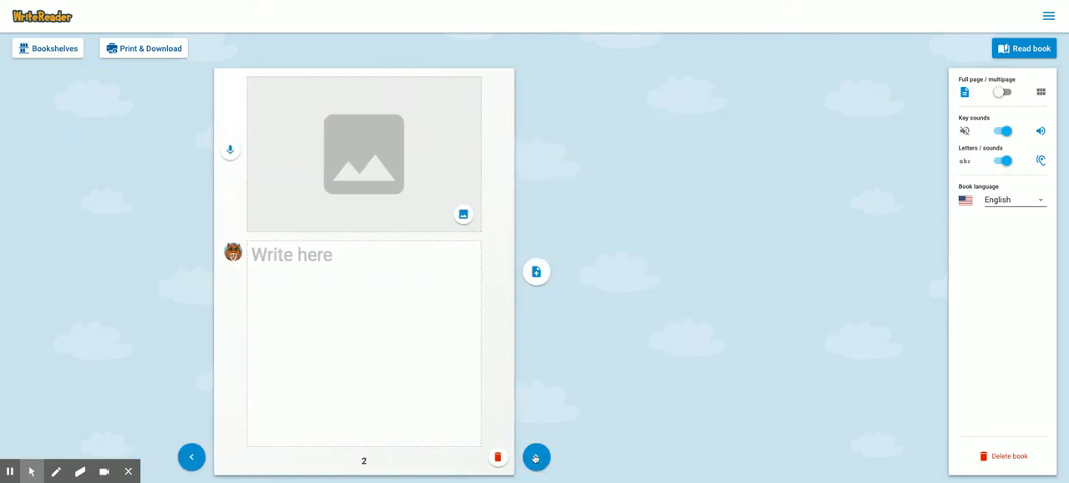